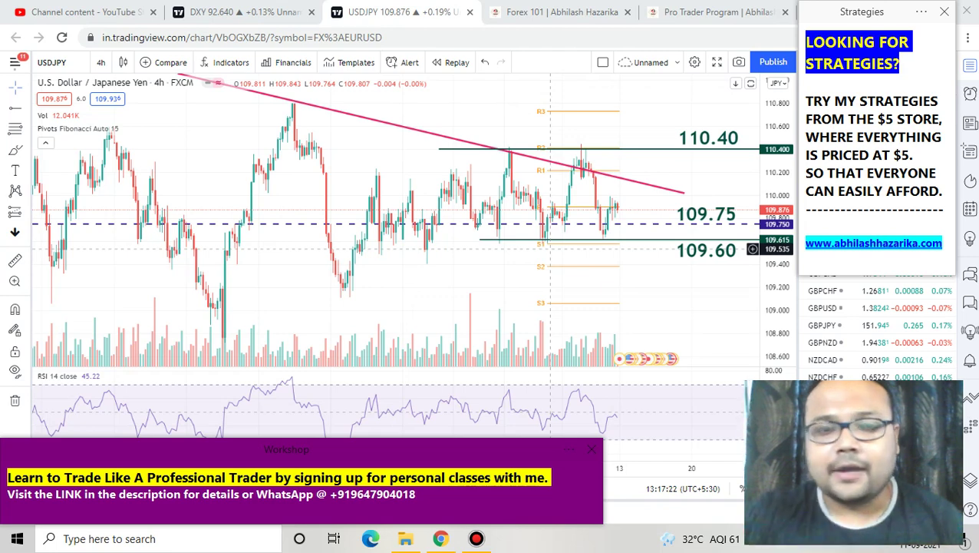
Mark the 109.75 price label on the USDJPY four-hour chart with a freehand pen stroke.
{"action": "scroll", "coordinate": [550, 250], "scroll_direction": "up", "scroll_amount": 2}
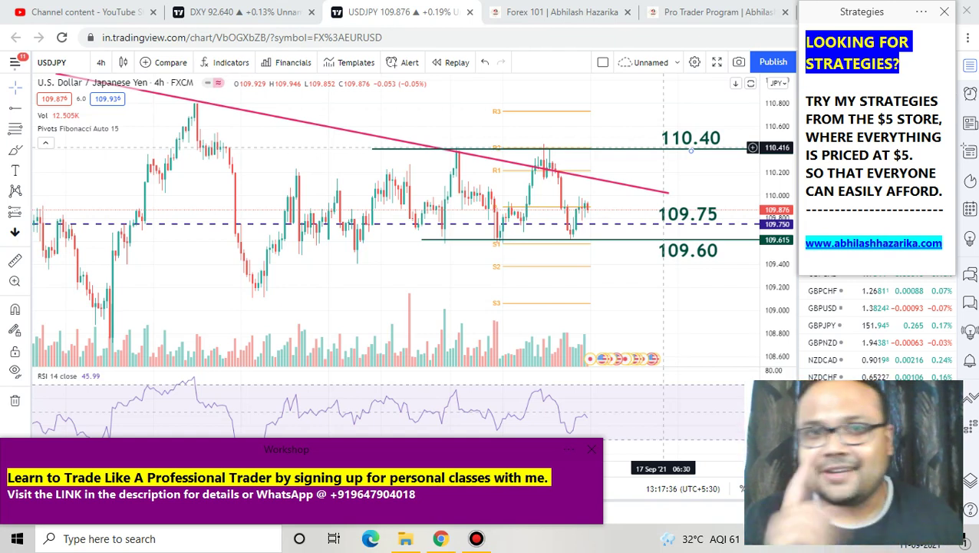
{"action": "scroll", "coordinate": [614, 158], "scroll_direction": "down", "scroll_amount": 5}
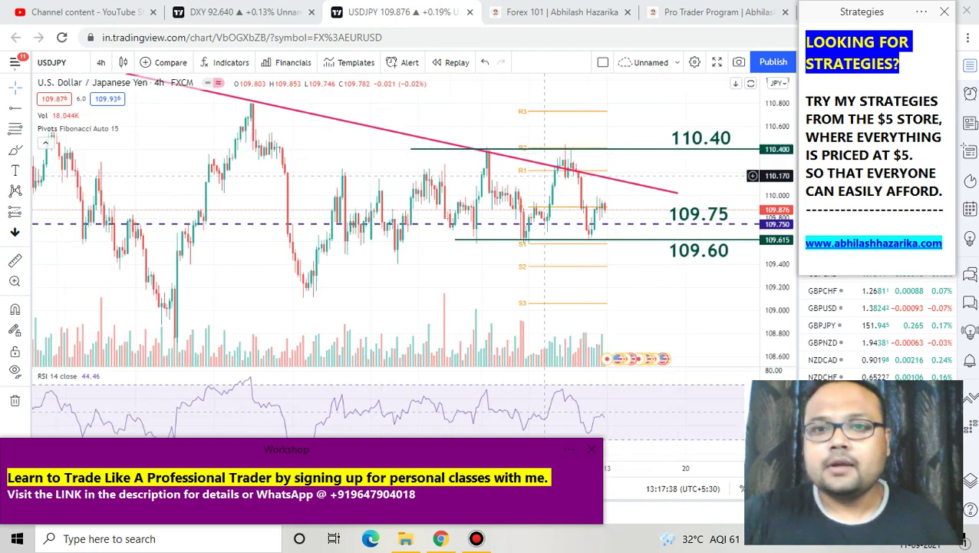
{"action": "scroll", "coordinate": [563, 168], "scroll_direction": "up", "scroll_amount": 5}
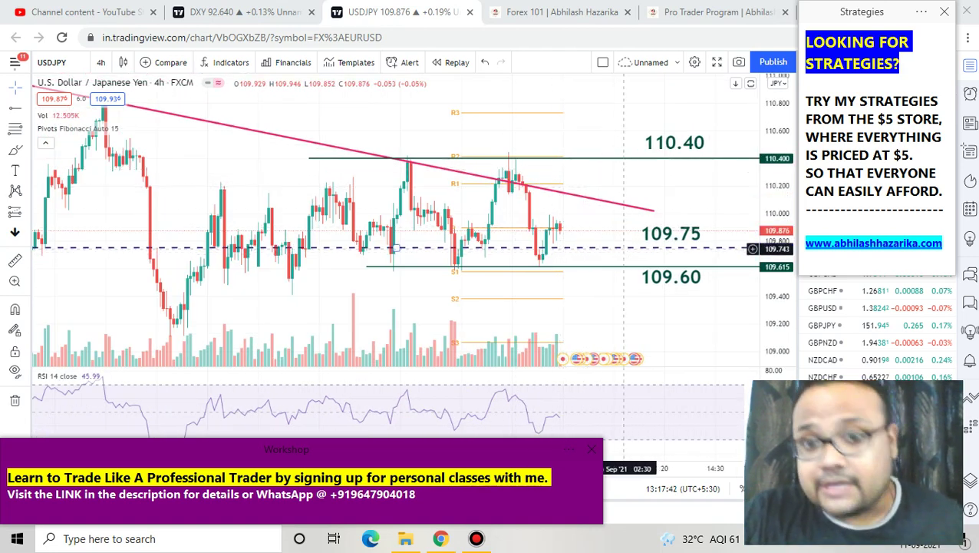
{"action": "left_click", "coordinate": [621, 9]}
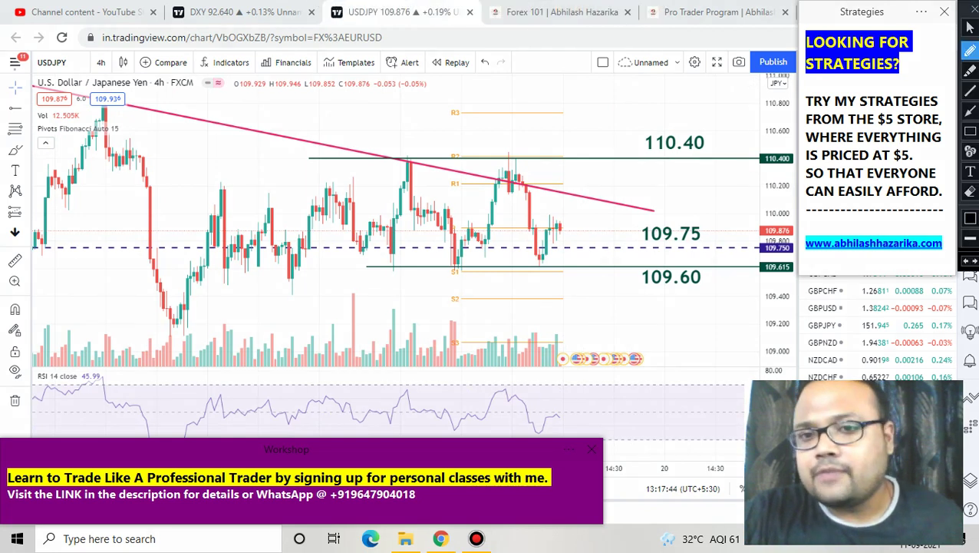
{"action": "mouse_move", "coordinate": [675, 217]}
{"action": "left_mouse_down"}
{"action": "mouse_move", "coordinate": [648, 224]}
{"action": "mouse_move", "coordinate": [637, 247]}
{"action": "mouse_move", "coordinate": [702, 254]}
{"action": "mouse_move", "coordinate": [687, 214]}
{"action": "mouse_move", "coordinate": [665, 216]}
{"action": "left_mouse_up"}
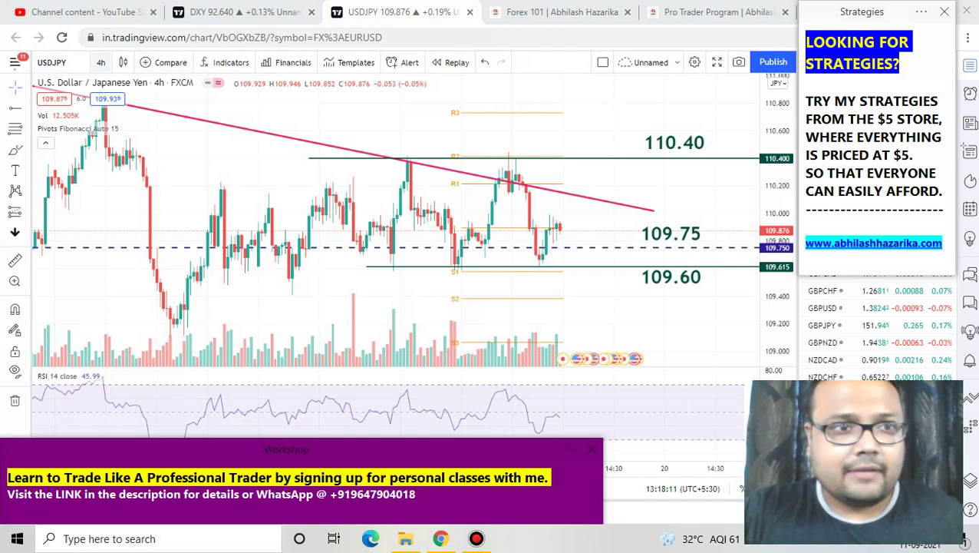
Switch the USDJPY chart to the 1-week interval and remove its drawings to examine the recent price action.
{"action": "left_click", "coordinate": [101, 62]}
{"action": "left_click", "coordinate": [109, 367]}
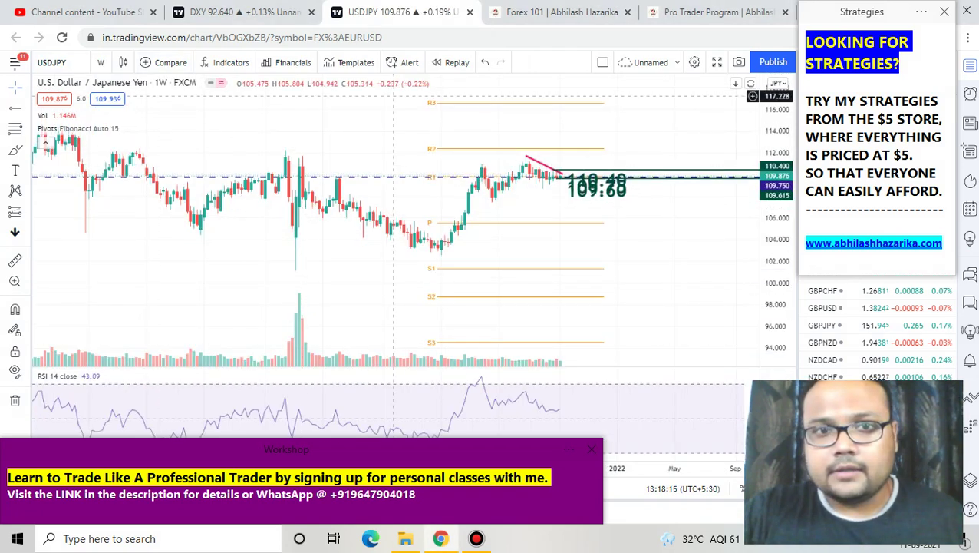
{"action": "right_click", "coordinate": [393, 100]}
{"action": "left_click", "coordinate": [449, 338]}
{"action": "scroll", "coordinate": [472, 259], "scroll_direction": "up", "scroll_amount": 3}
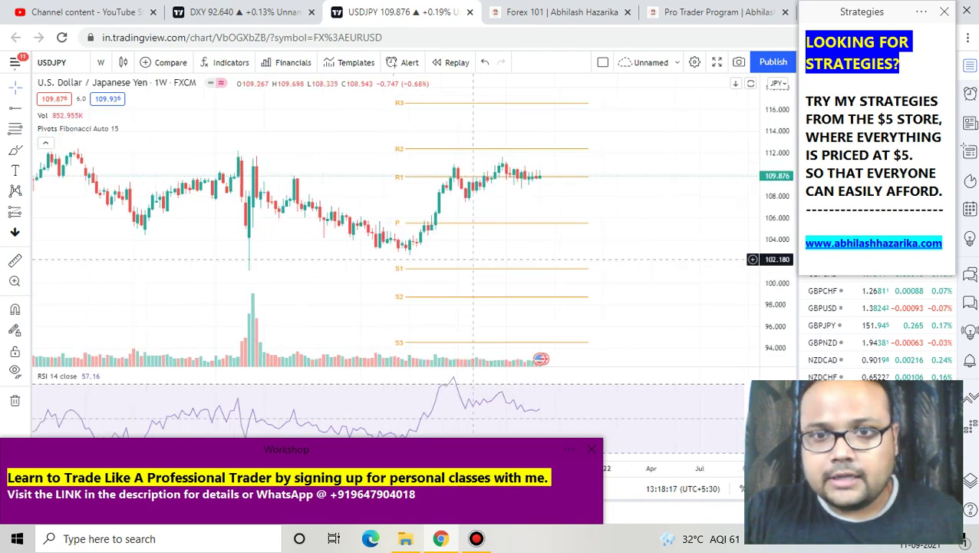
{"action": "scroll", "coordinate": [472, 259], "scroll_direction": "up", "scroll_amount": 2}
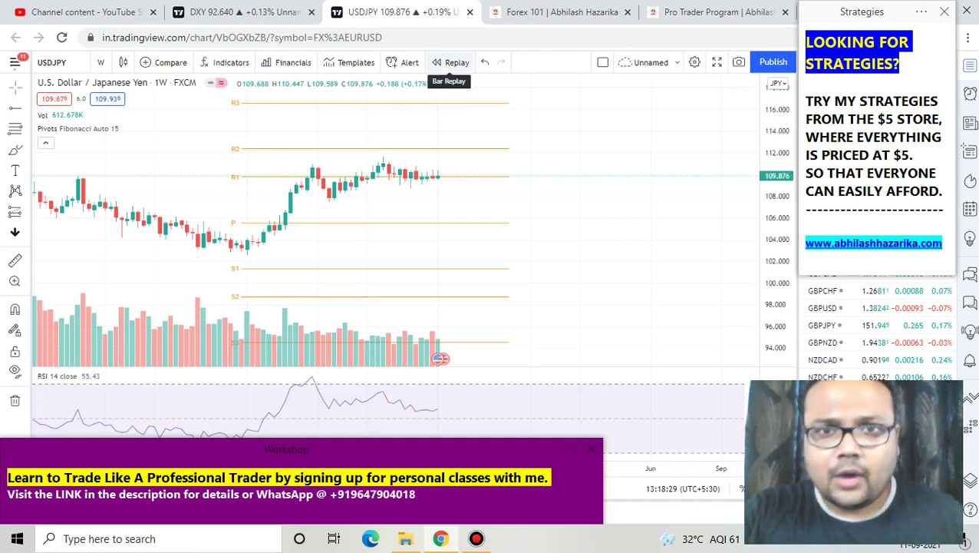
Undo the removal of the drawings and return the chart to the 4-hour interval.
{"action": "left_click", "coordinate": [484, 62]}
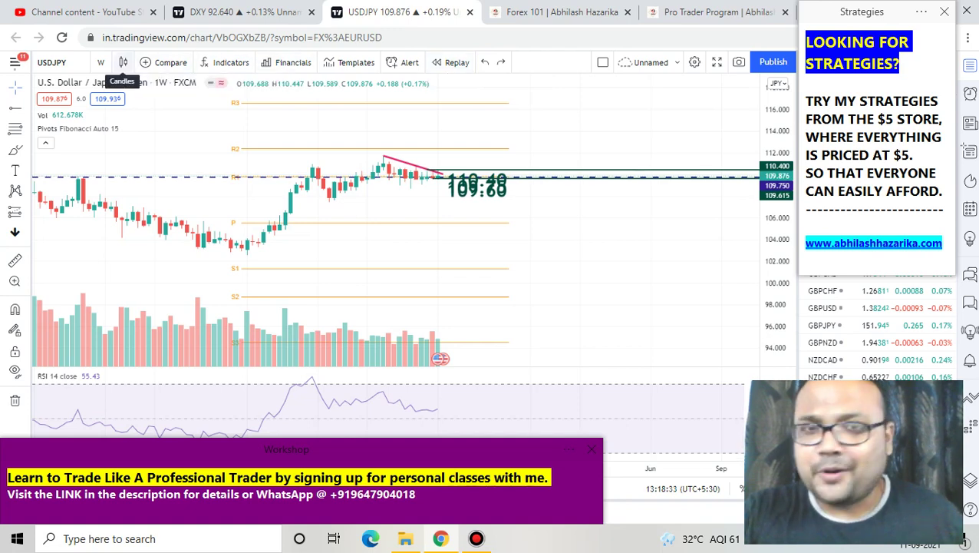
{"action": "left_click", "coordinate": [100, 62]}
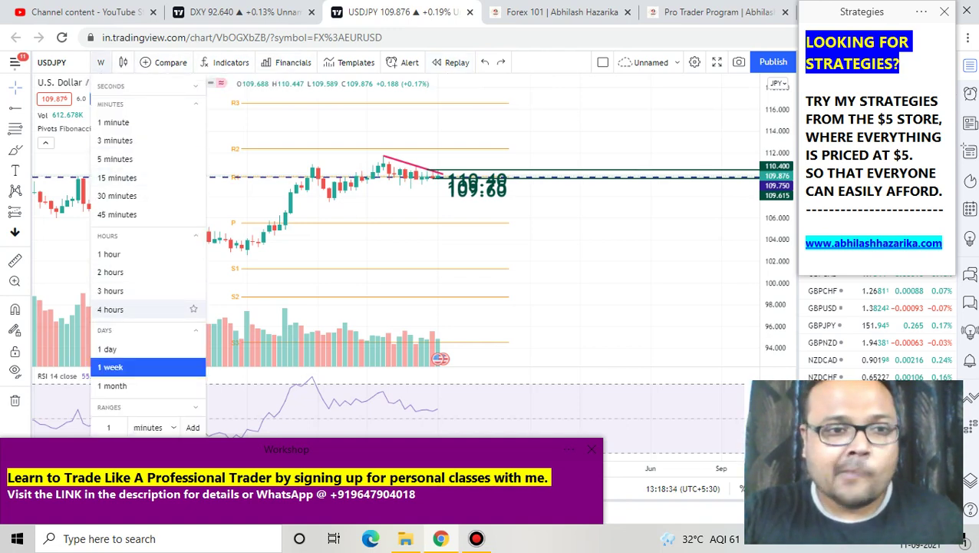
{"action": "left_click", "coordinate": [138, 309]}
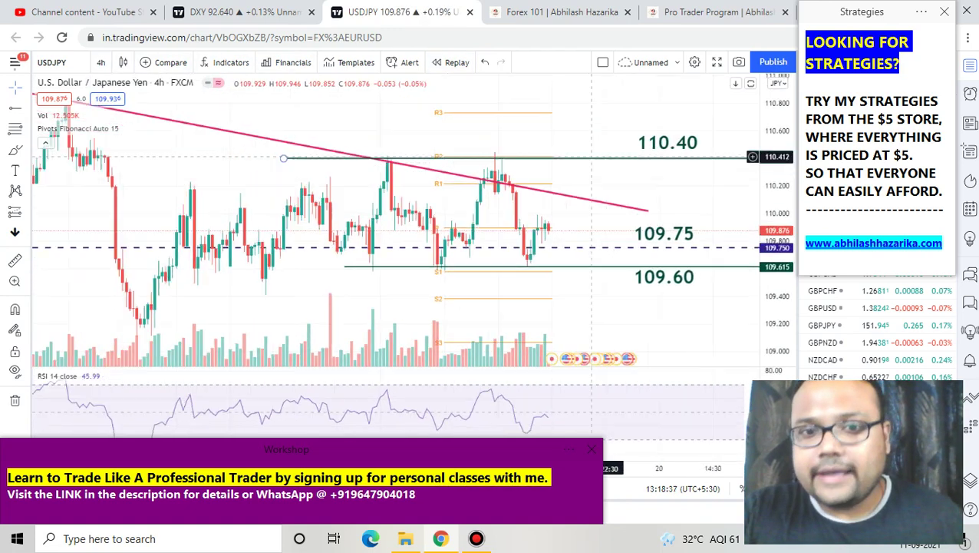
With the pen, draw a curve beside the latest candles, hook the left end of the 109.60 line, and underline the 109.60 label.
{"action": "scroll", "coordinate": [598, 101], "scroll_direction": "up", "scroll_amount": 5}
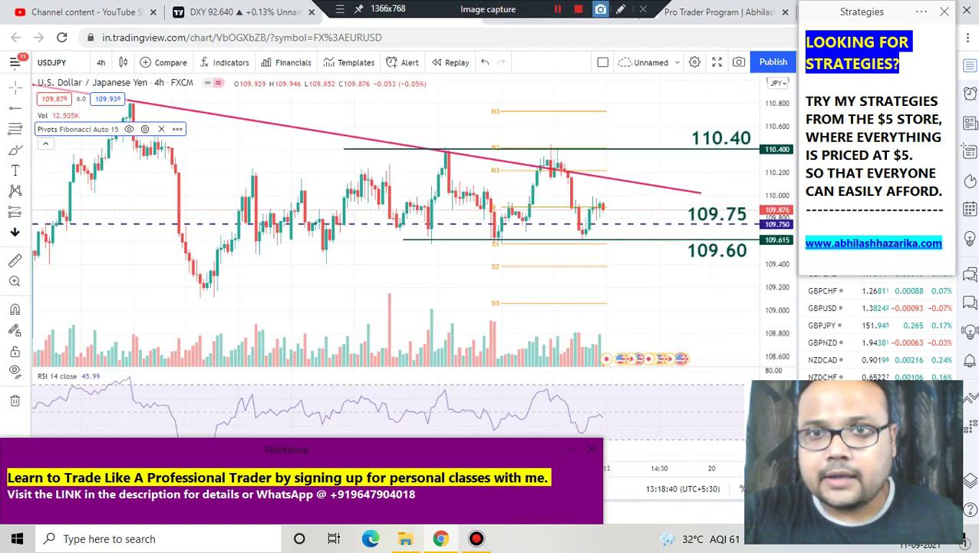
{"action": "left_click", "coordinate": [621, 9]}
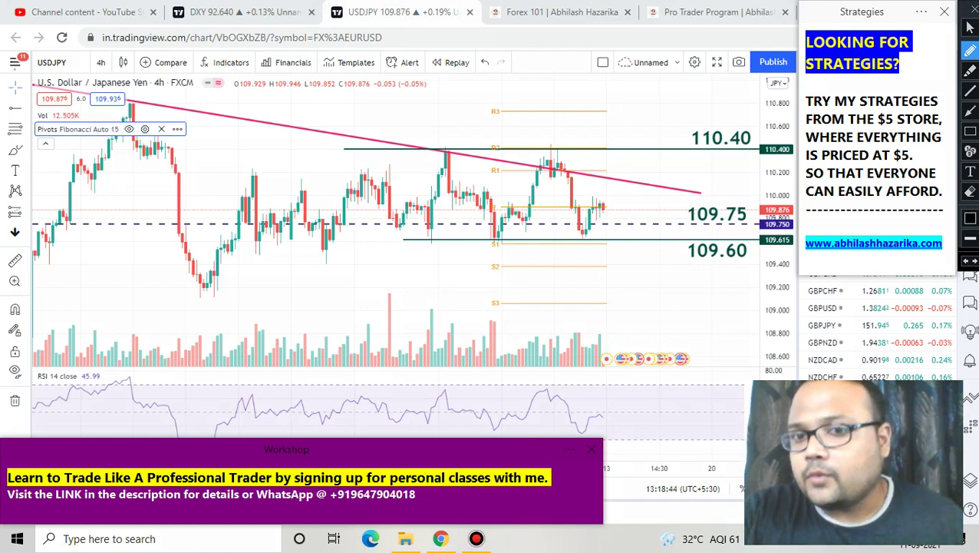
{"action": "mouse_move", "coordinate": [610, 214]}
{"action": "left_mouse_down"}
{"action": "mouse_move", "coordinate": [630, 224]}
{"action": "mouse_move", "coordinate": [640, 205]}
{"action": "left_mouse_up"}
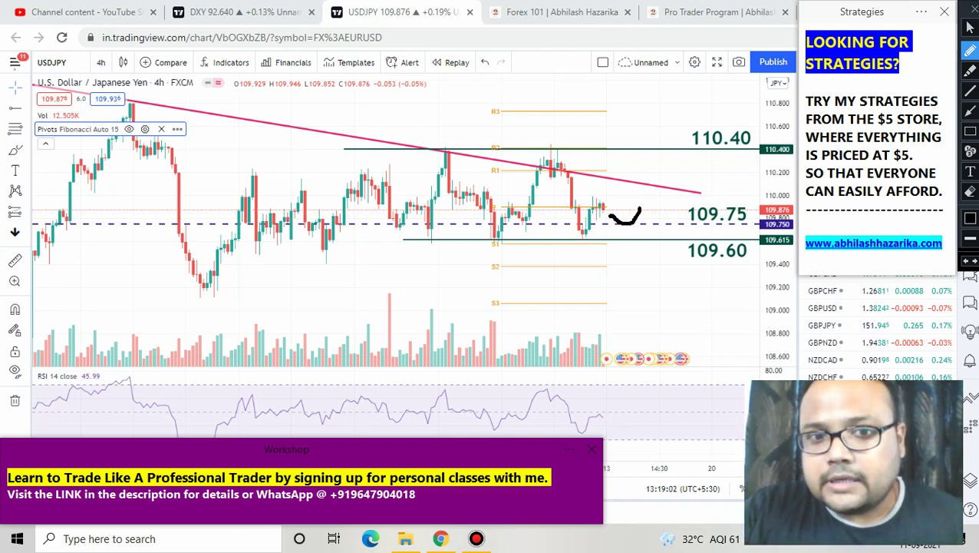
{"action": "mouse_move", "coordinate": [396, 221]}
{"action": "left_mouse_down"}
{"action": "mouse_move", "coordinate": [402, 240]}
{"action": "mouse_move", "coordinate": [418, 237]}
{"action": "left_mouse_up"}
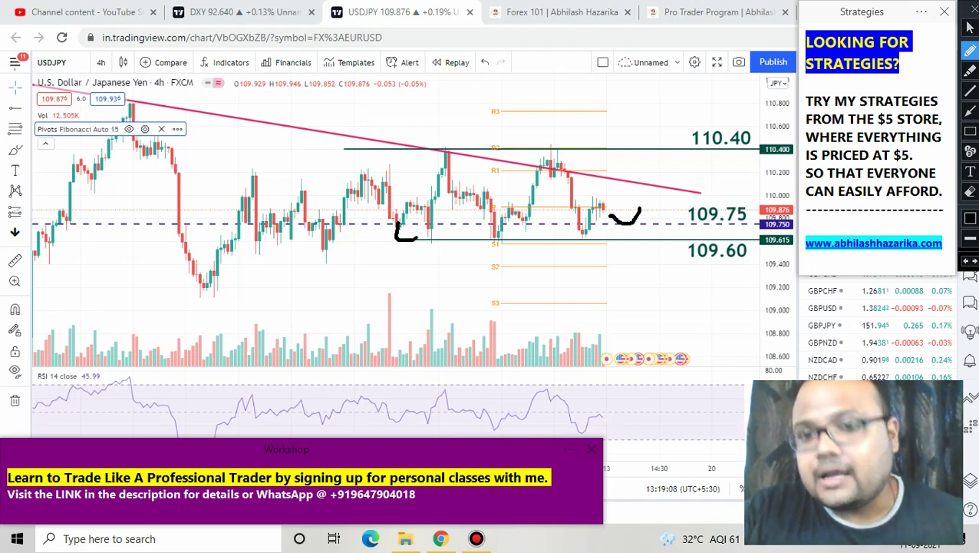
{"action": "left_click_drag", "start_coordinate": [680, 264], "coordinate": [751, 270]}
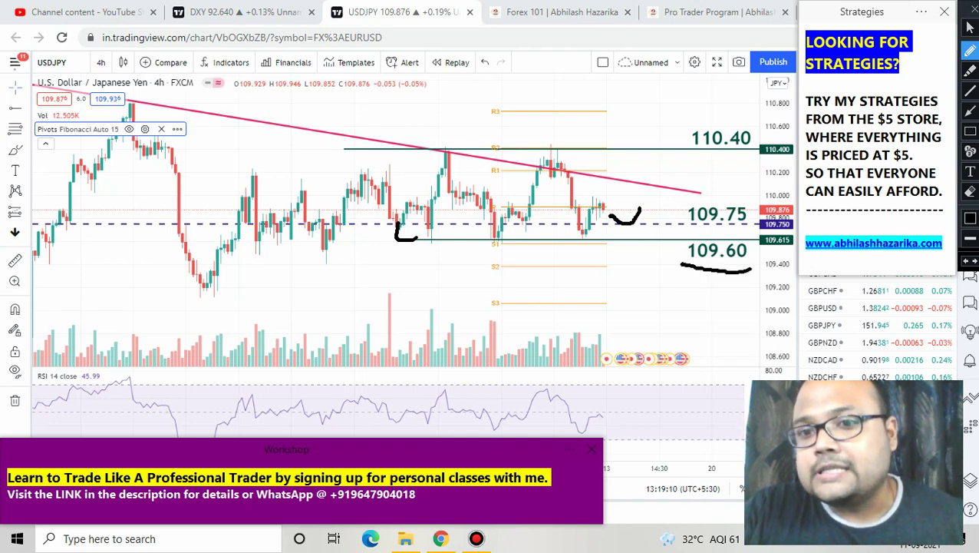
Trace the dashed 109.75 line, outline the earlier candle cluster along it, and circle the 109.75 and 109.60 labels together.
{"action": "left_click_drag", "start_coordinate": [328, 224], "coordinate": [628, 224]}
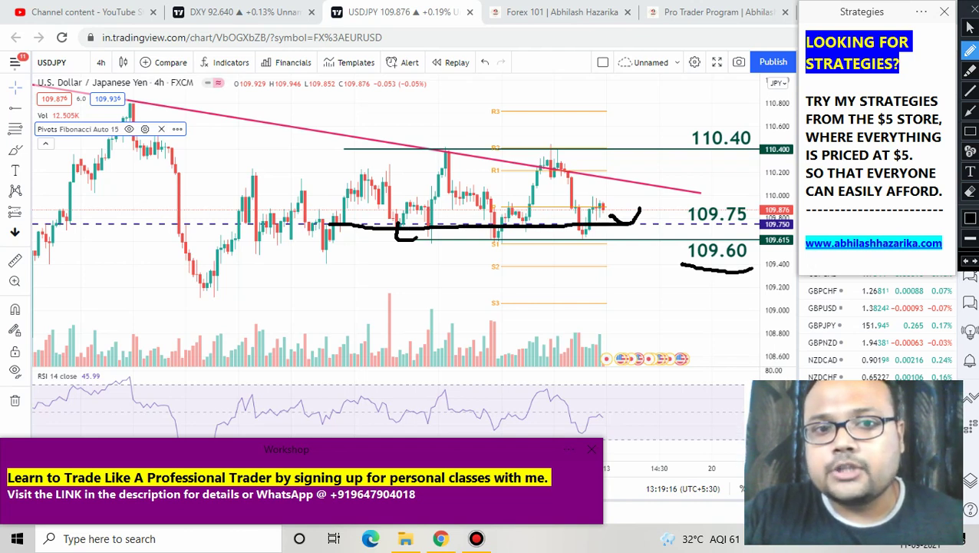
{"action": "mouse_move", "coordinate": [333, 221]}
{"action": "left_mouse_down"}
{"action": "mouse_move", "coordinate": [267, 220]}
{"action": "mouse_move", "coordinate": [235, 233]}
{"action": "mouse_move", "coordinate": [385, 244]}
{"action": "left_mouse_up"}
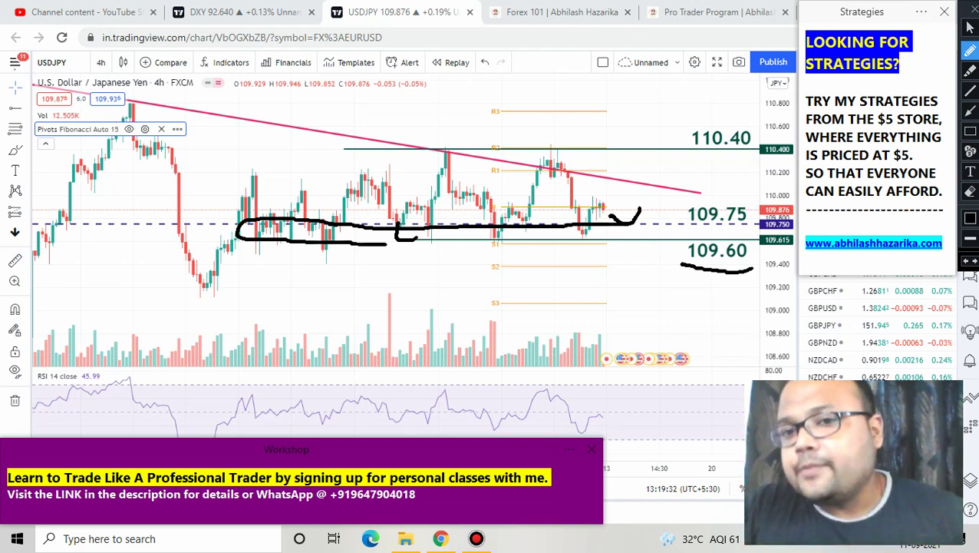
{"action": "mouse_move", "coordinate": [721, 195]}
{"action": "left_mouse_down"}
{"action": "mouse_move", "coordinate": [669, 203]}
{"action": "mouse_move", "coordinate": [729, 301]}
{"action": "mouse_move", "coordinate": [759, 215]}
{"action": "mouse_move", "coordinate": [720, 197]}
{"action": "left_mouse_up"}
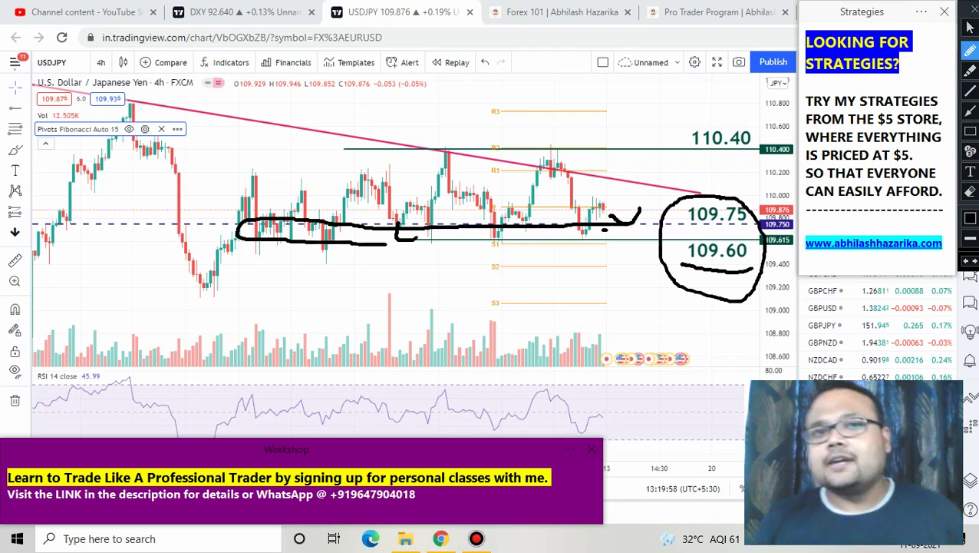
Sketch a candle with a long lower wick below 109.60, circle the candles around 109.75, and clear the pen marks.
{"action": "mouse_move", "coordinate": [556, 264]}
{"action": "left_mouse_down"}
{"action": "mouse_move", "coordinate": [558, 337]}
{"action": "mouse_move", "coordinate": [580, 267]}
{"action": "mouse_move", "coordinate": [531, 245]}
{"action": "mouse_move", "coordinate": [534, 267]}
{"action": "mouse_move", "coordinate": [487, 347]}
{"action": "left_mouse_up"}
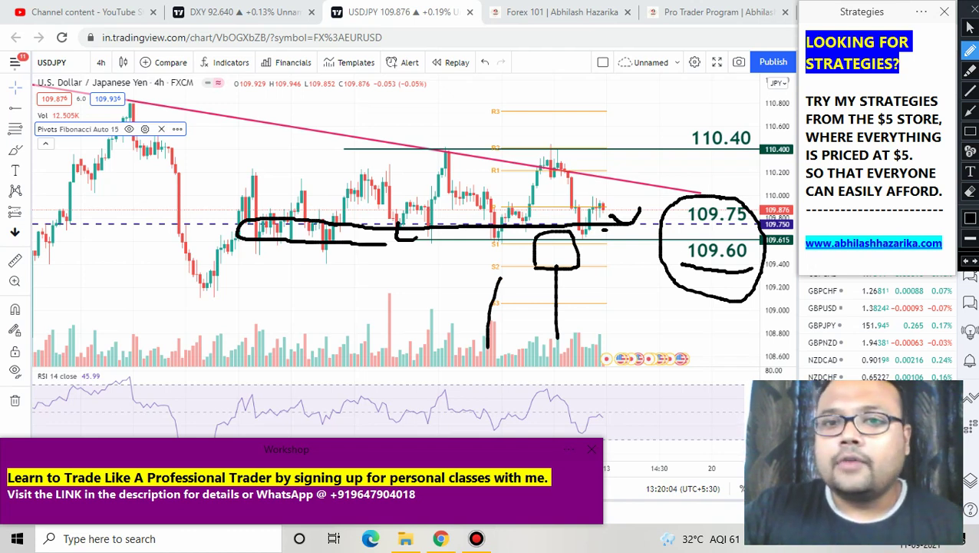
{"action": "mouse_move", "coordinate": [586, 202]}
{"action": "left_mouse_down"}
{"action": "mouse_move", "coordinate": [576, 224]}
{"action": "mouse_move", "coordinate": [594, 229]}
{"action": "mouse_move", "coordinate": [587, 202]}
{"action": "left_mouse_up"}
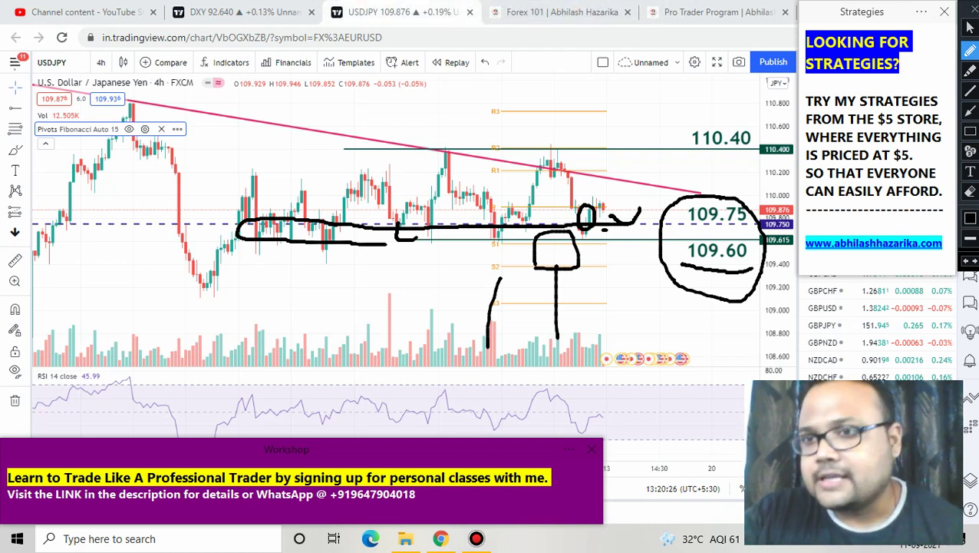
{"action": "key", "text": "Escape"}
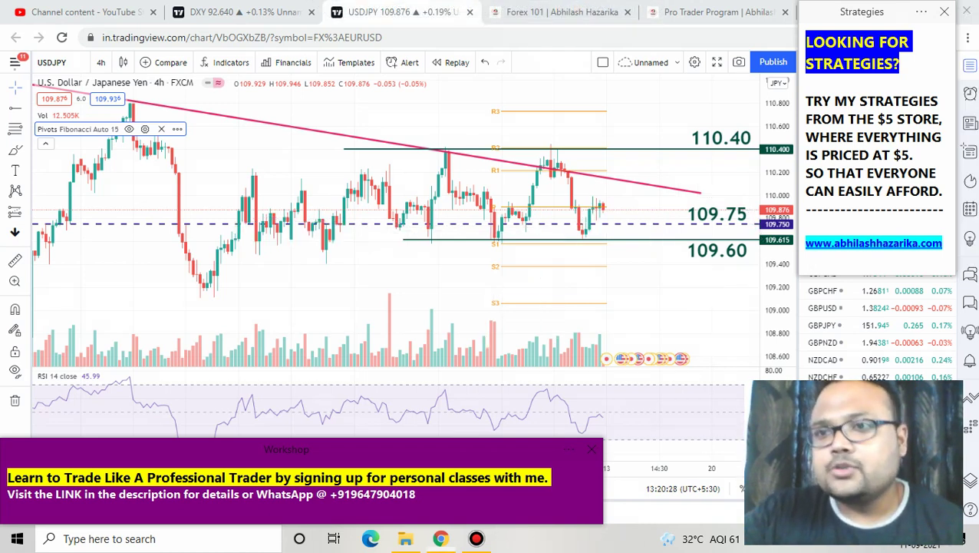
Trace the 110.40 resistance line with the pen, adding a downward arrow above it and an upward arrow at the 109.60 support.
{"action": "scroll", "coordinate": [726, 156], "scroll_direction": "down", "scroll_amount": 2}
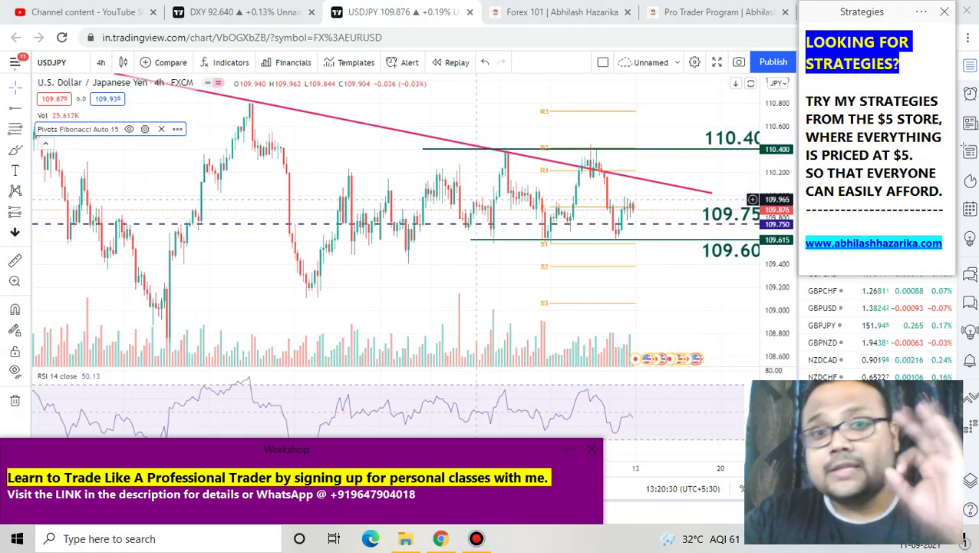
{"action": "scroll", "coordinate": [557, 127], "scroll_direction": "up", "scroll_amount": 3}
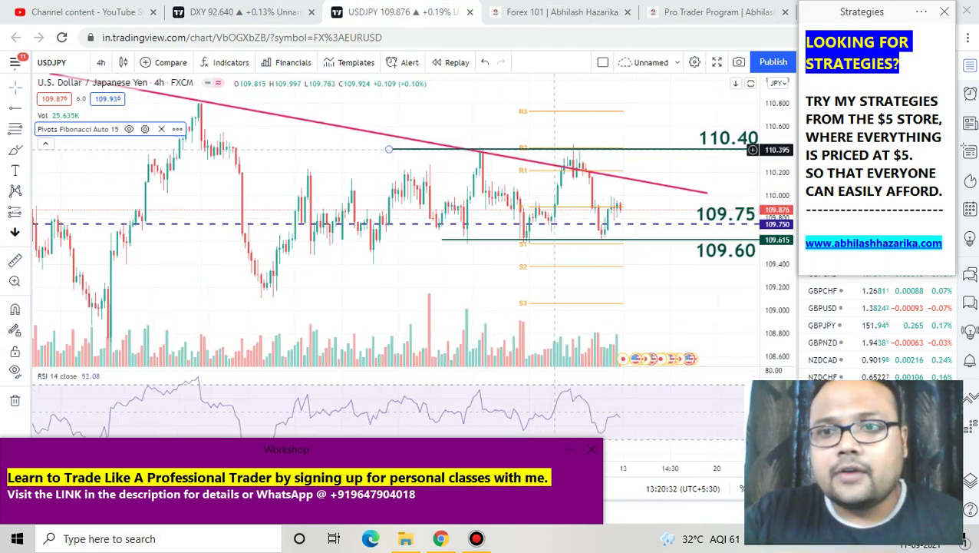
{"action": "scroll", "coordinate": [558, 128], "scroll_direction": "up", "scroll_amount": 1}
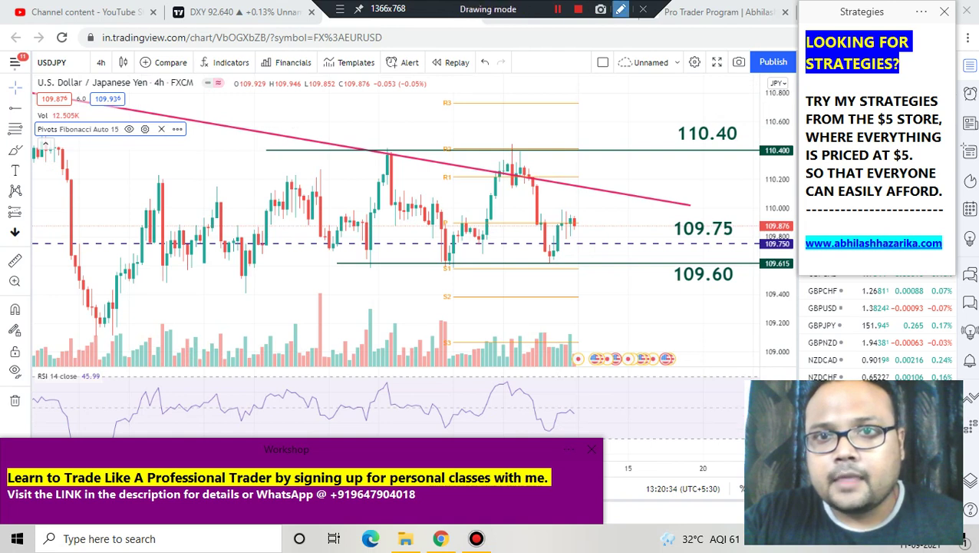
{"action": "left_click", "coordinate": [621, 10]}
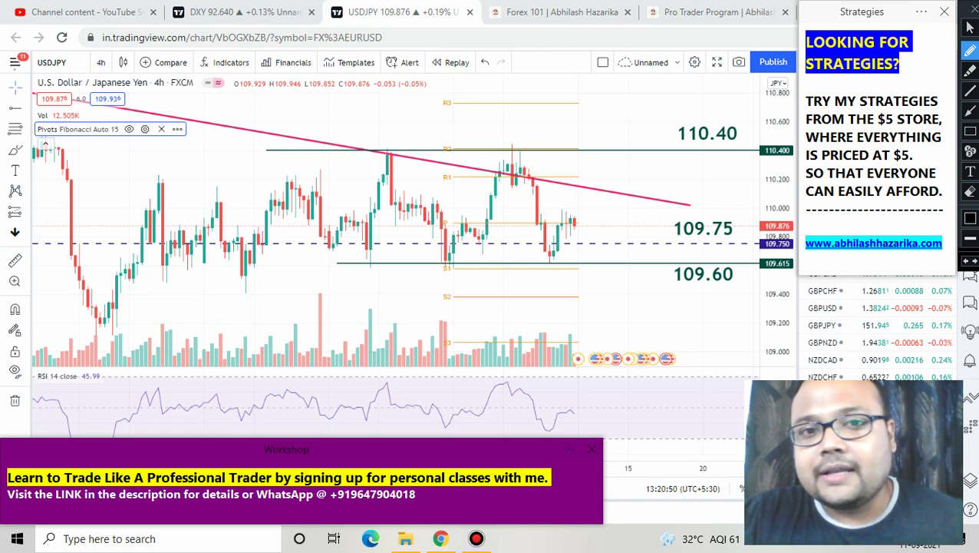
{"action": "left_click_drag", "start_coordinate": [377, 151], "coordinate": [749, 157]}
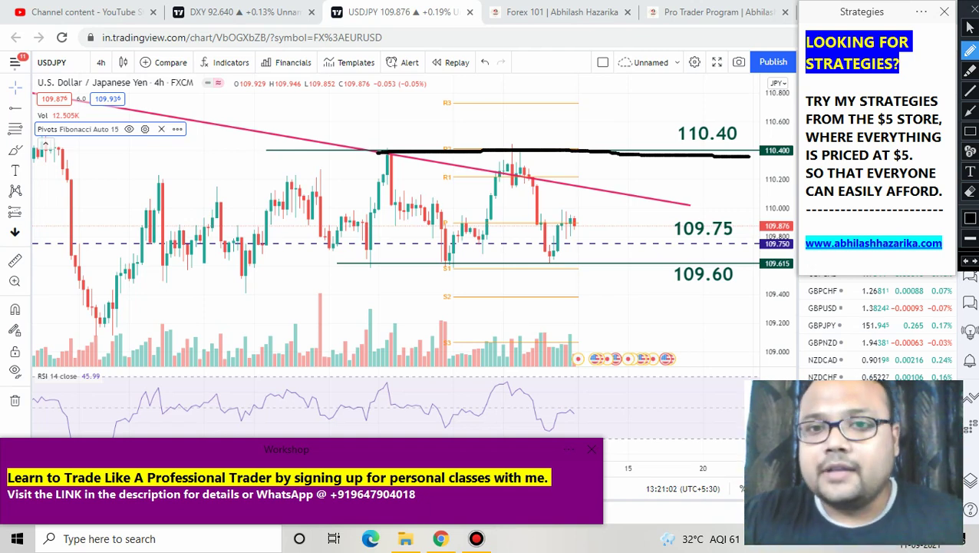
{"action": "mouse_move", "coordinate": [578, 107]}
{"action": "left_mouse_down"}
{"action": "mouse_move", "coordinate": [579, 132]}
{"action": "mouse_move", "coordinate": [598, 116]}
{"action": "left_mouse_up"}
{"action": "left_click_drag", "start_coordinate": [463, 333], "coordinate": [462, 258]}
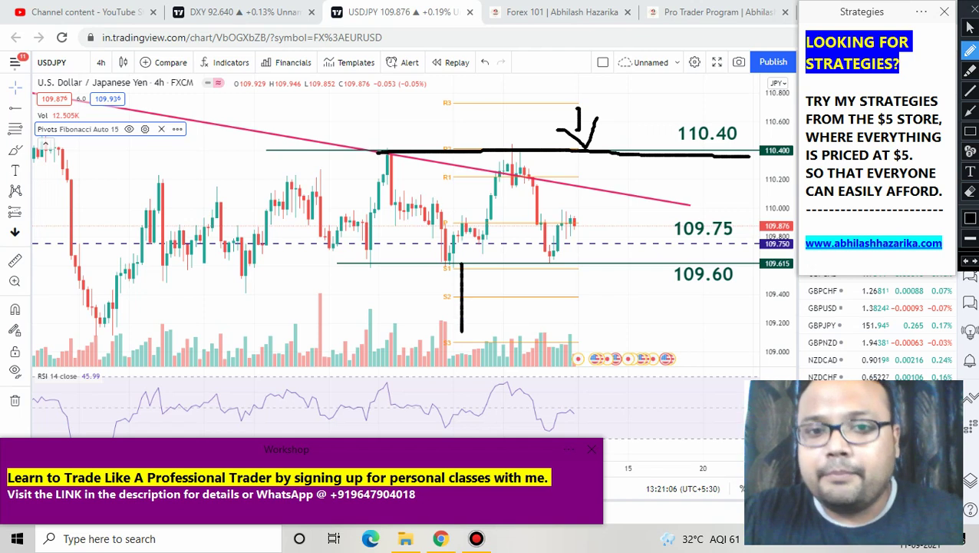
{"action": "mouse_move", "coordinate": [429, 294]}
{"action": "left_mouse_down"}
{"action": "mouse_move", "coordinate": [438, 286]}
{"action": "mouse_move", "coordinate": [486, 290]}
{"action": "left_mouse_up"}
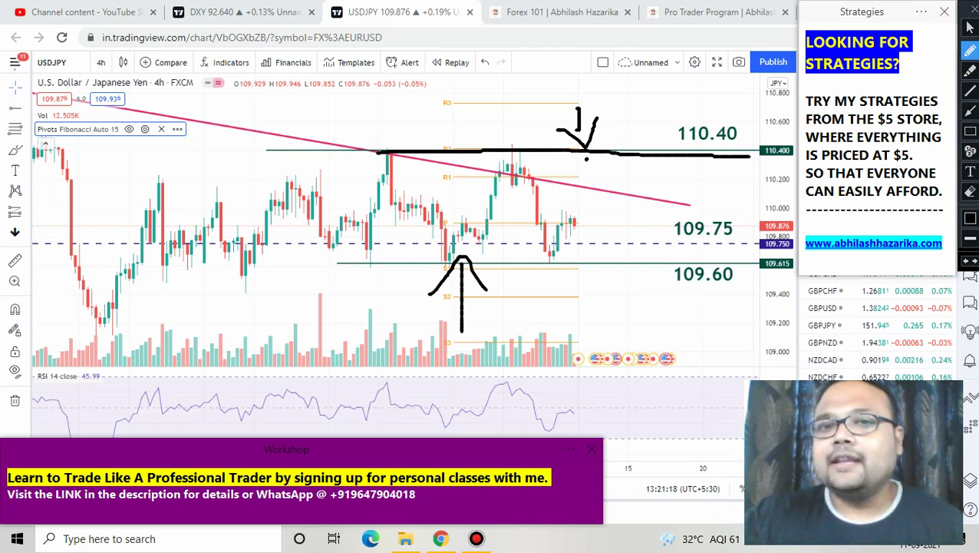
Add a short stroke under the downward arrow and sketch a long upper-wick candle and a vertical line above 110.40.
{"action": "mouse_move", "coordinate": [587, 151]}
{"action": "left_mouse_down"}
{"action": "mouse_move", "coordinate": [587, 161]}
{"action": "mouse_move", "coordinate": [610, 166]}
{"action": "left_mouse_up"}
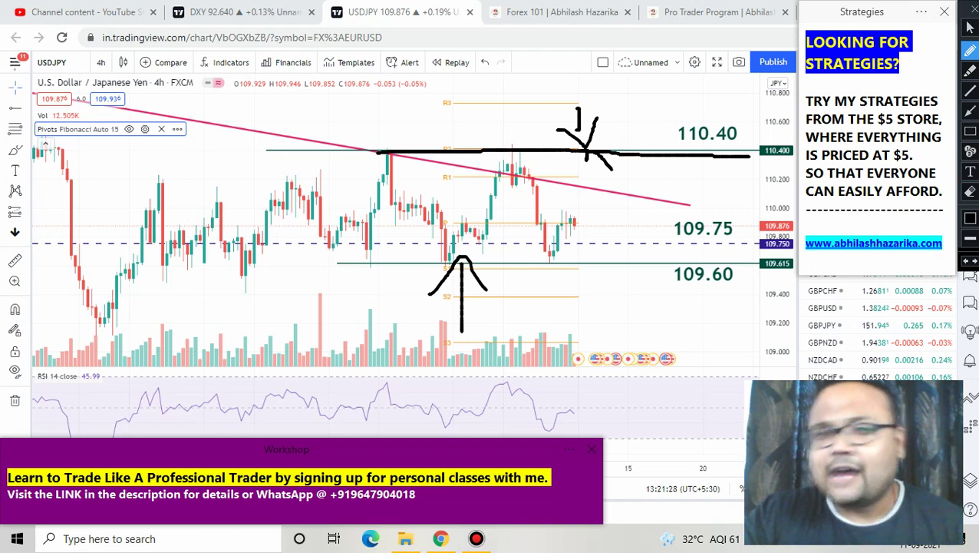
{"action": "mouse_move", "coordinate": [499, 2]}
{"action": "left_mouse_down"}
{"action": "mouse_move", "coordinate": [504, 81]}
{"action": "mouse_move", "coordinate": [519, 112]}
{"action": "mouse_move", "coordinate": [471, 86]}
{"action": "left_mouse_up"}
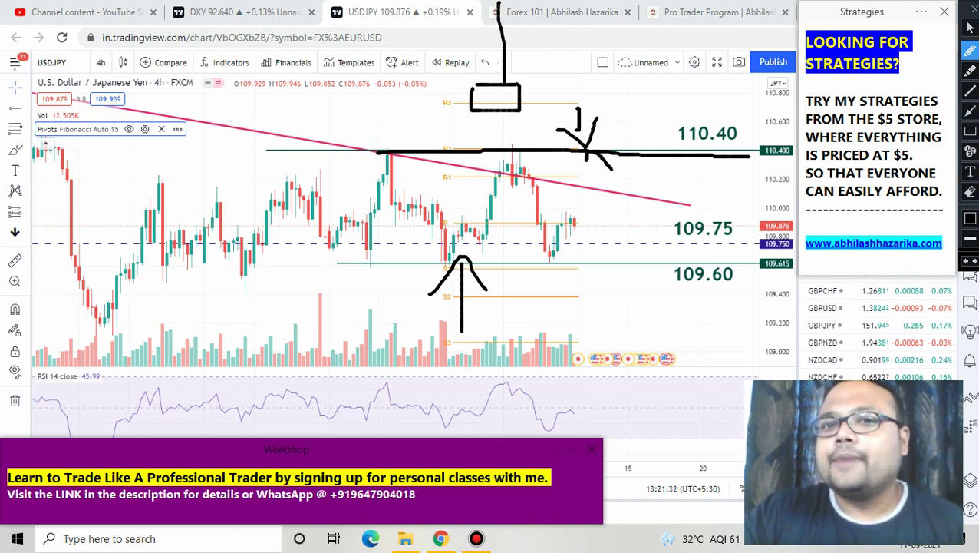
{"action": "left_click_drag", "start_coordinate": [636, 56], "coordinate": [640, 119]}
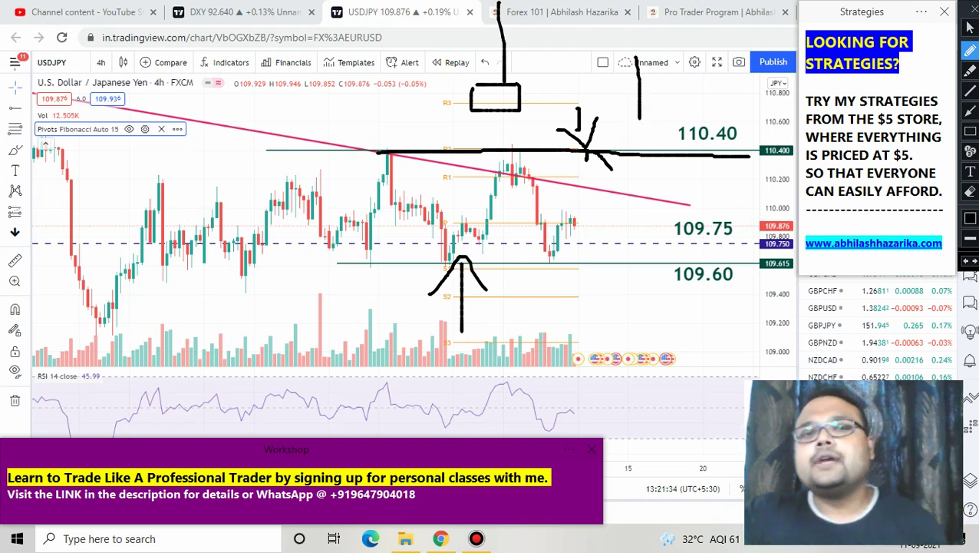
Retrace the 110.40 resistance, then mark a rise from the latest candle and a short horizontal line at the descending trendline.
{"action": "left_click_drag", "start_coordinate": [370, 155], "coordinate": [626, 151]}
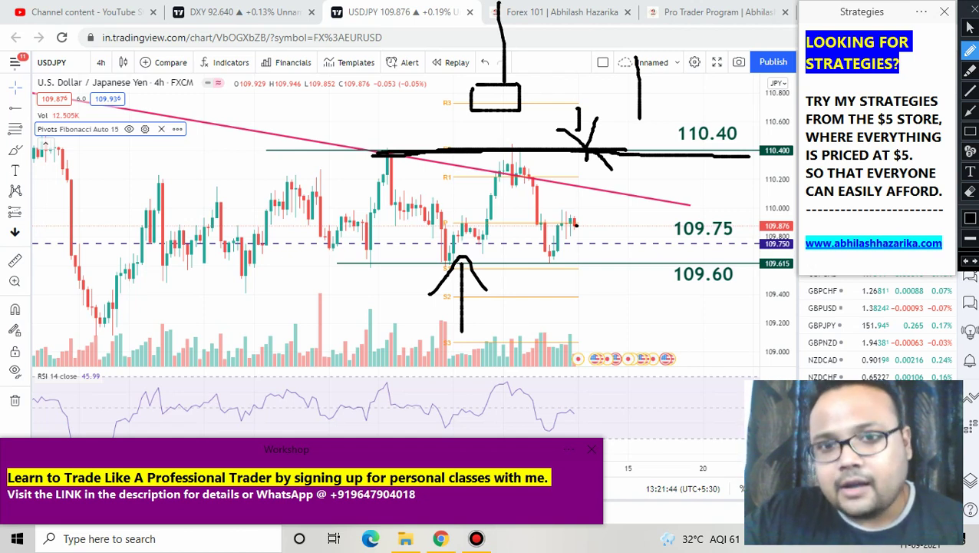
{"action": "left_click_drag", "start_coordinate": [575, 222], "coordinate": [582, 205]}
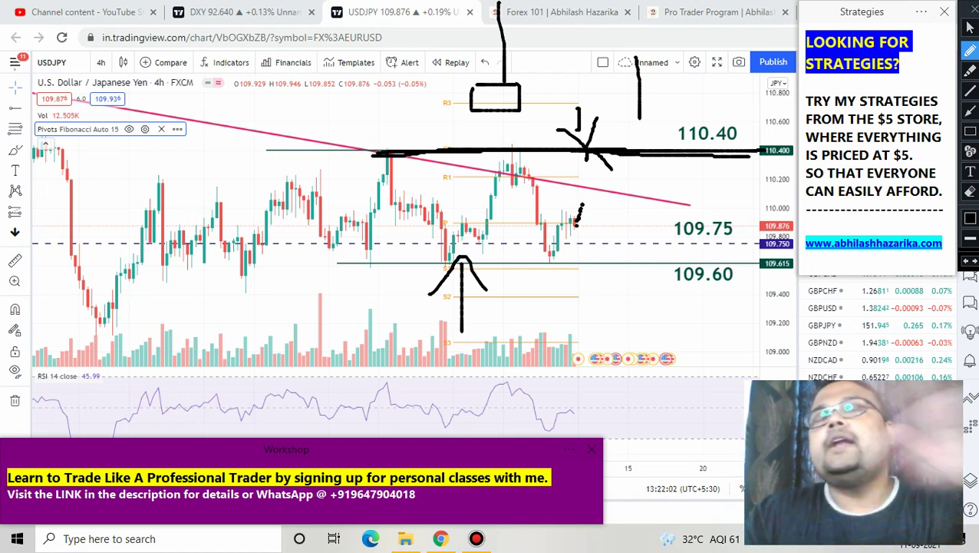
{"action": "left_click_drag", "start_coordinate": [557, 184], "coordinate": [598, 185]}
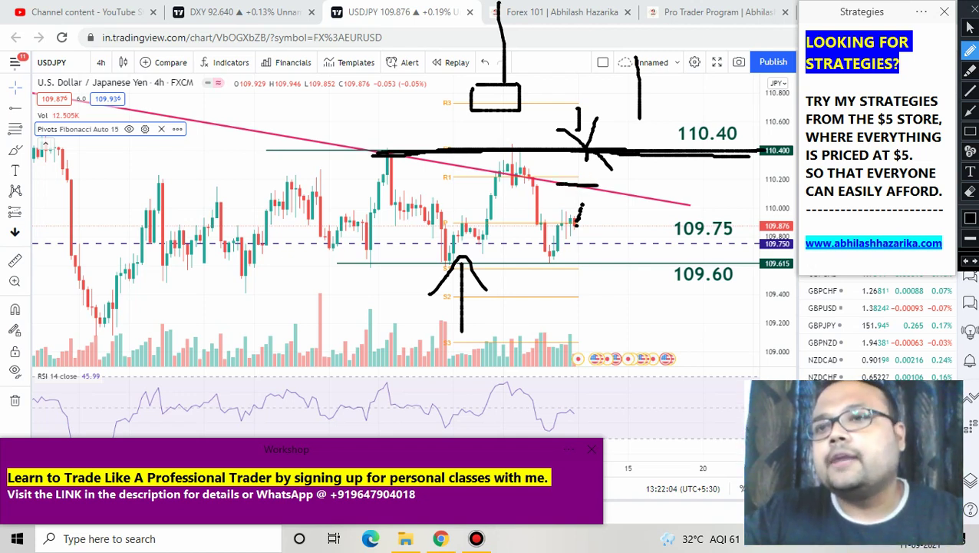
Clear the pen marks and view the full descending trendline back to its starting high on the four-hour chart.
{"action": "left_click", "coordinate": [970, 9]}
{"action": "scroll", "coordinate": [313, 167], "scroll_direction": "down", "scroll_amount": 3}
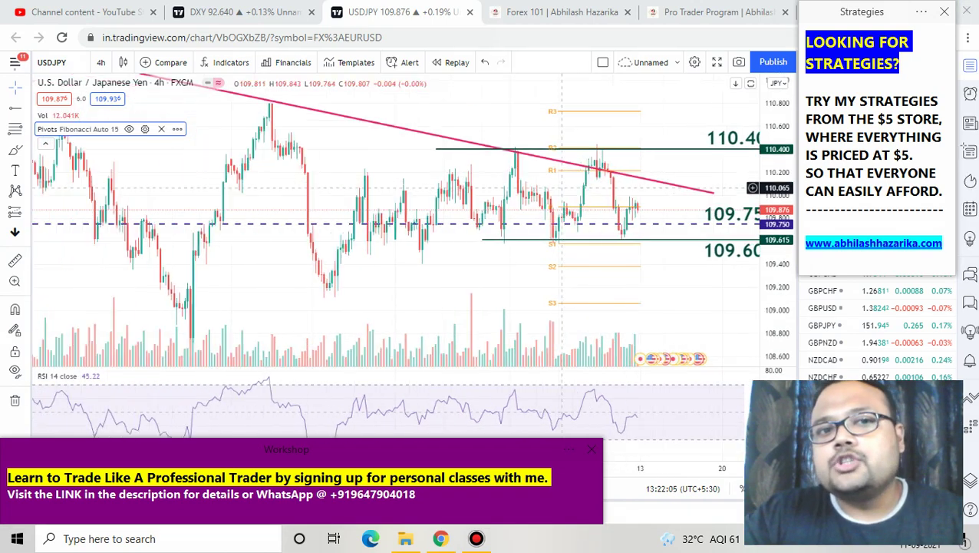
{"action": "scroll", "coordinate": [312, 167], "scroll_direction": "down", "scroll_amount": 3}
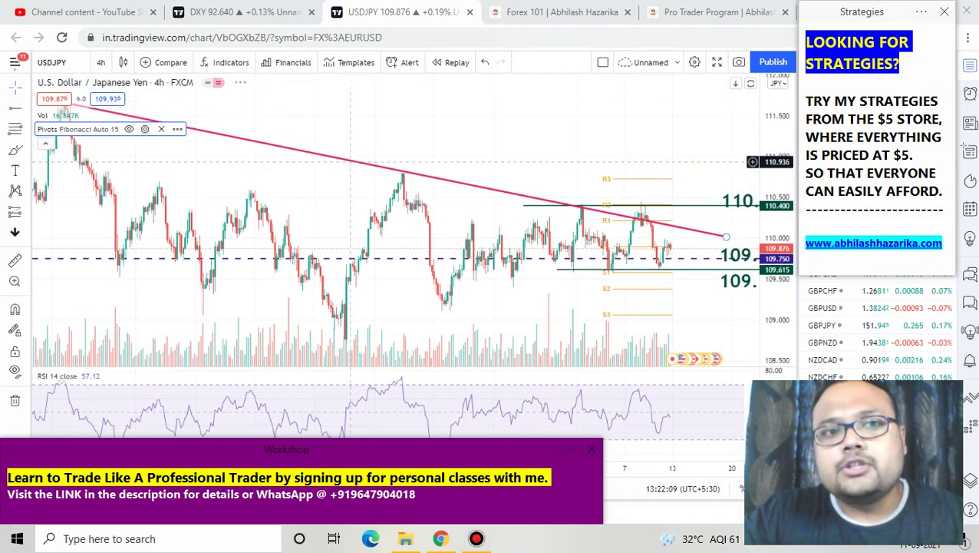
{"action": "scroll", "coordinate": [349, 162], "scroll_direction": "down", "scroll_amount": 2}
{"action": "left_click", "coordinate": [232, 113]}
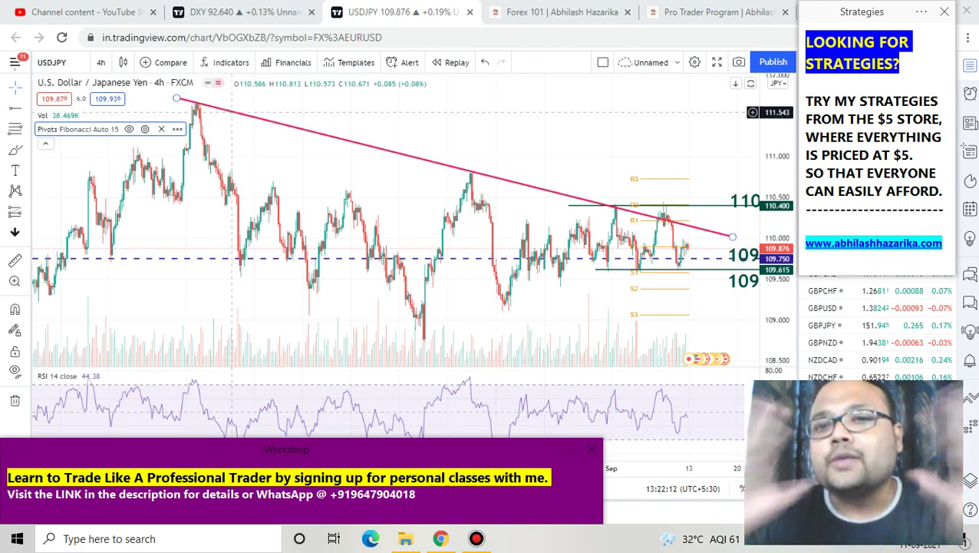
{"action": "scroll", "coordinate": [492, 174], "scroll_direction": "up", "scroll_amount": 5}
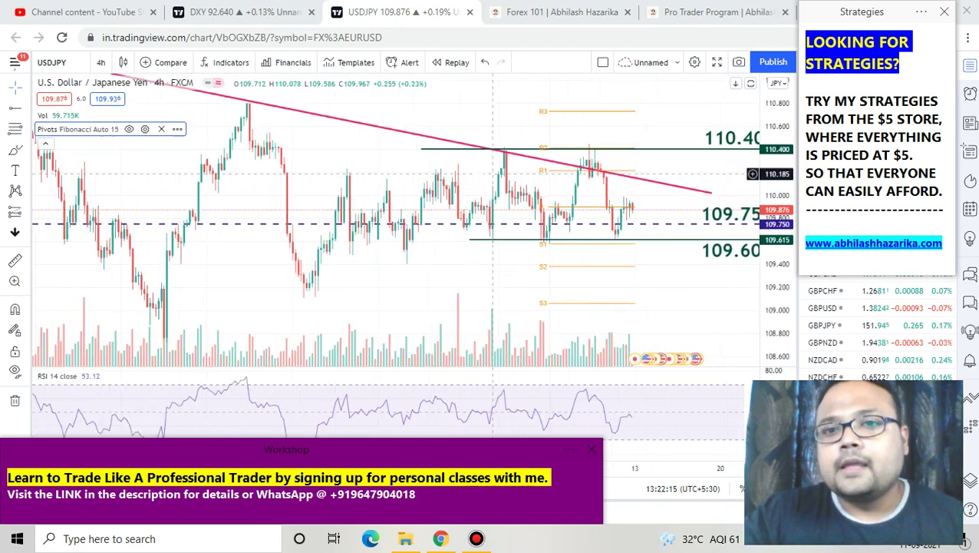
Draw a short horizontal pen stroke along the 110.40 resistance and a small arc just under the descending trendline.
{"action": "mouse_move", "coordinate": [578, 10]}
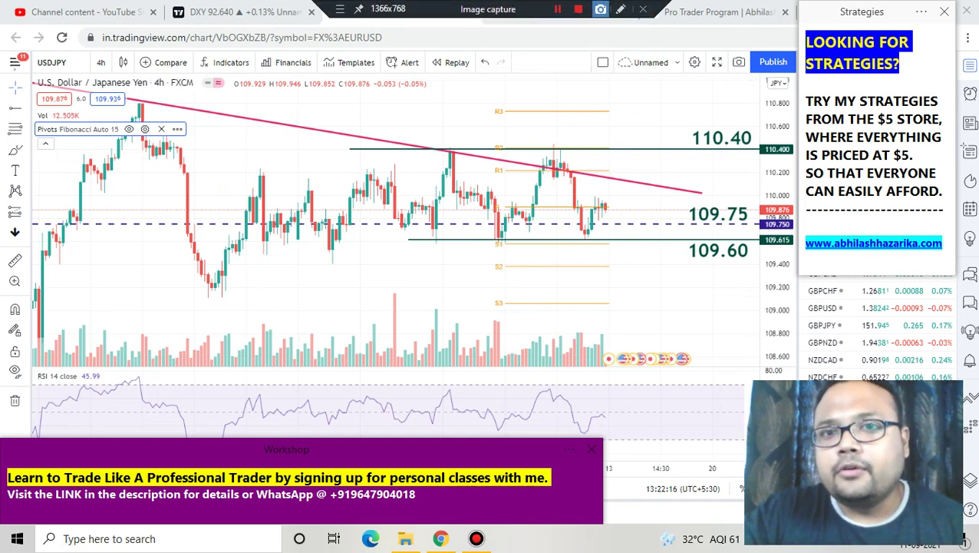
{"action": "left_click", "coordinate": [620, 9]}
{"action": "left_click_drag", "start_coordinate": [554, 146], "coordinate": [664, 146]}
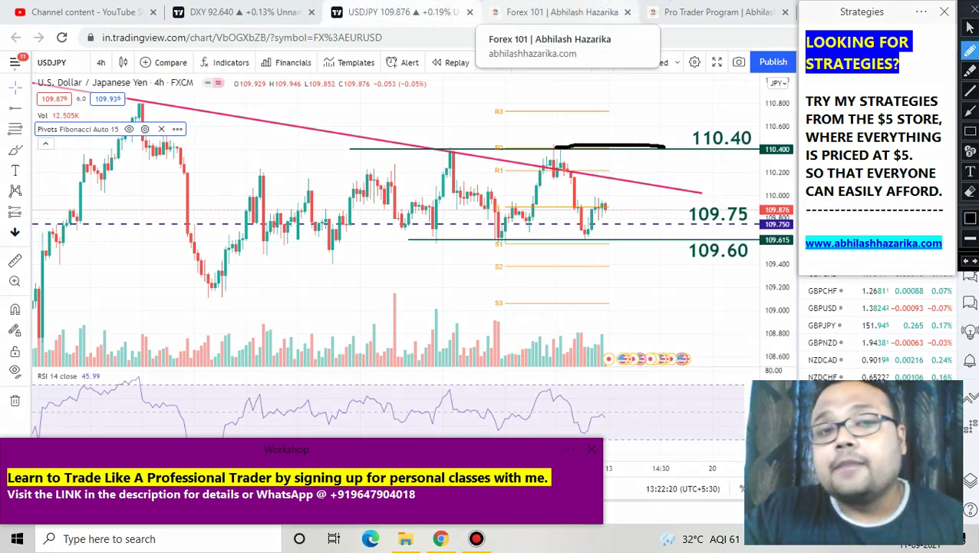
{"action": "mouse_move", "coordinate": [606, 186]}
{"action": "left_mouse_down"}
{"action": "mouse_move", "coordinate": [613, 179]}
{"action": "mouse_move", "coordinate": [626, 189]}
{"action": "left_mouse_up"}
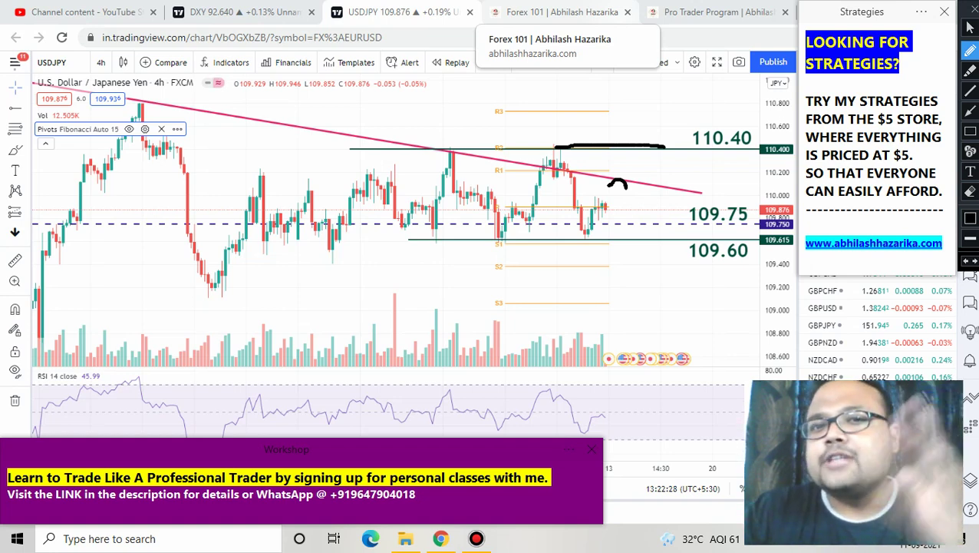
{"action": "left_click_drag", "start_coordinate": [603, 183], "coordinate": [612, 178]}
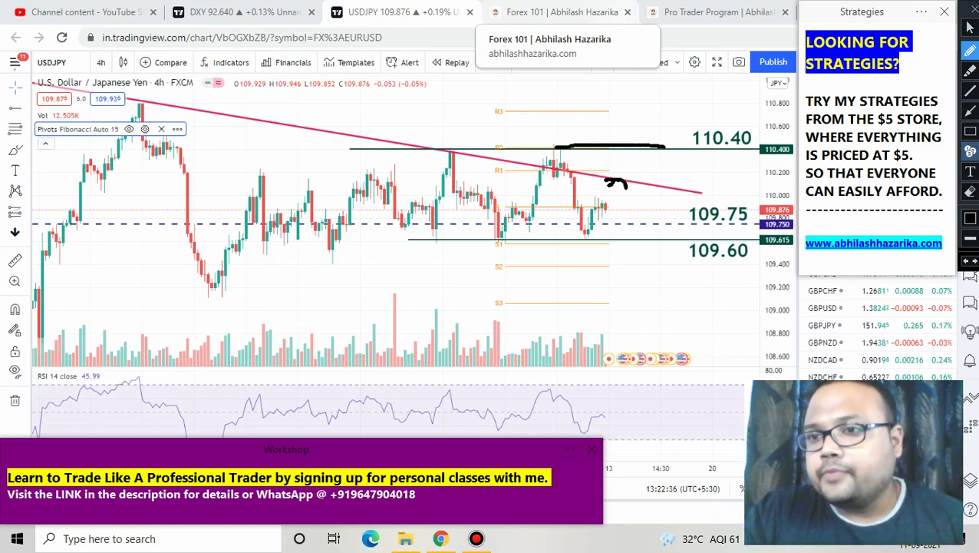
Place numbered markers 1 at the descending trendline, 2 above 110.40 and 3 at the 109.60–109.75 support zone, and clear all annotations.
{"action": "left_click", "coordinate": [970, 151]}
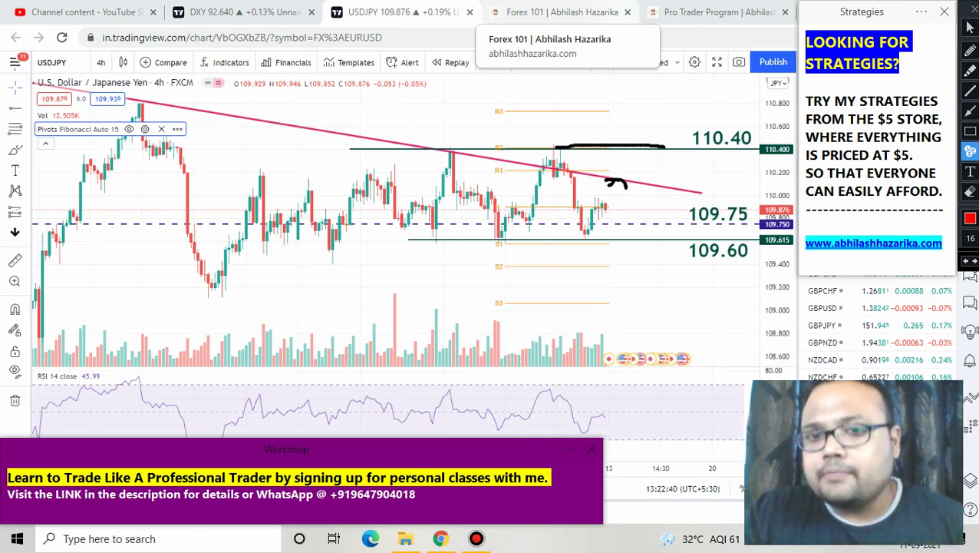
{"action": "left_click", "coordinate": [637, 175]}
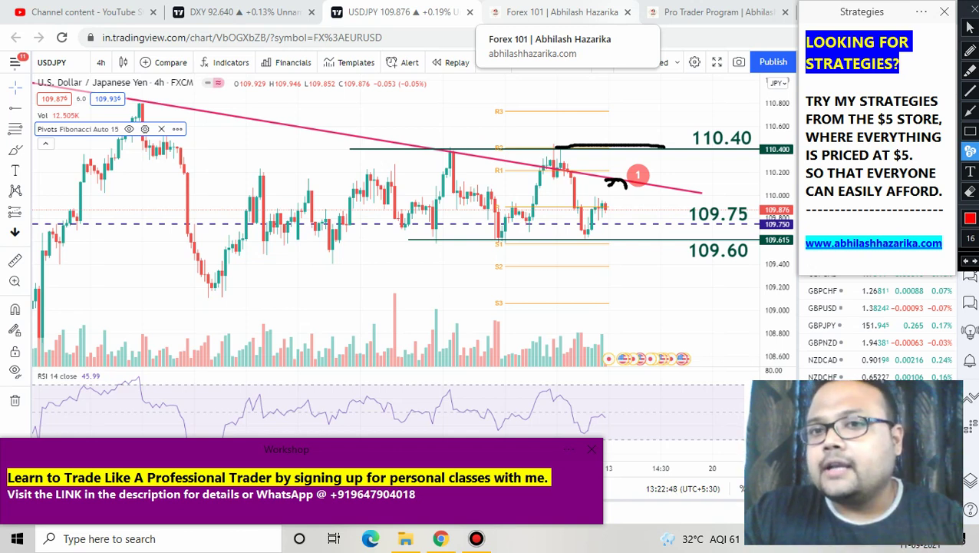
{"action": "left_click", "coordinate": [620, 133]}
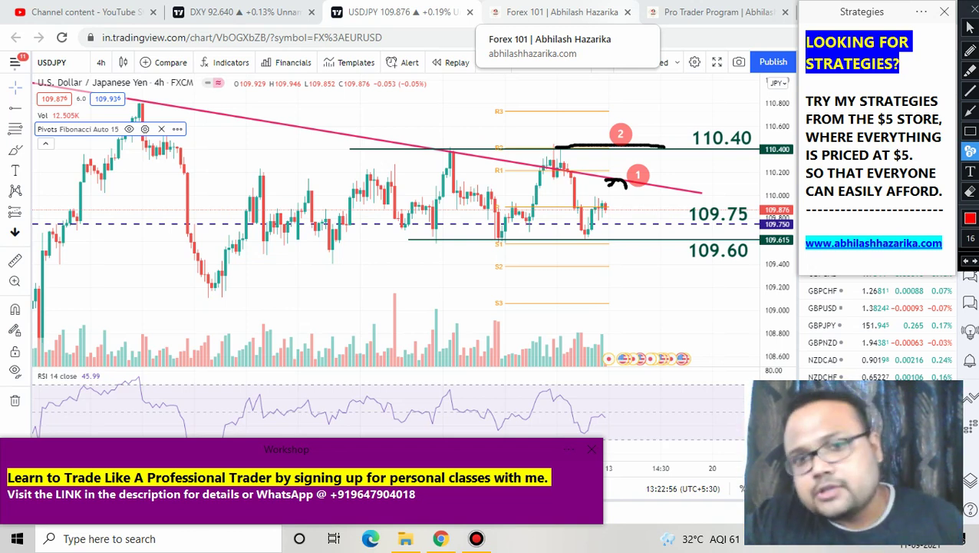
{"action": "left_click", "coordinate": [625, 228]}
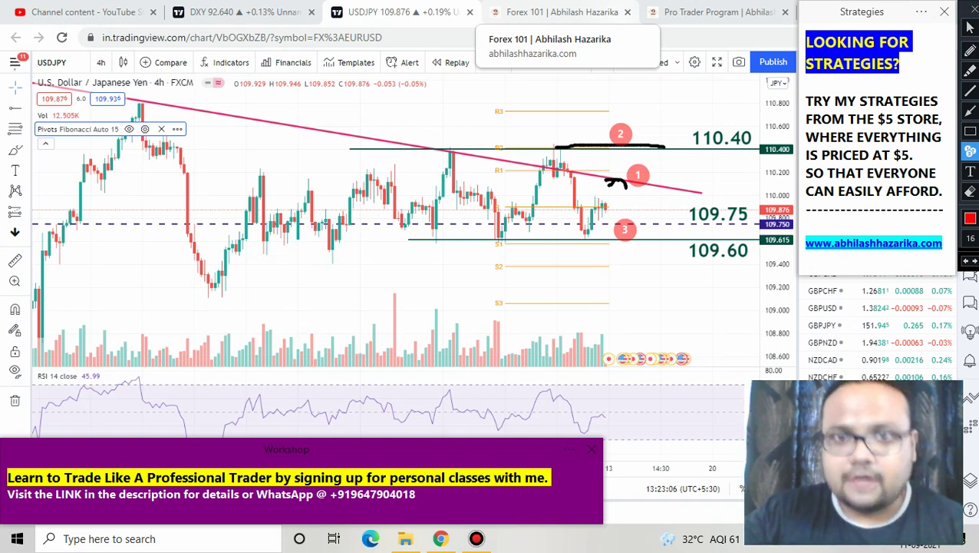
{"action": "key", "text": "ctrl+shift+h"}
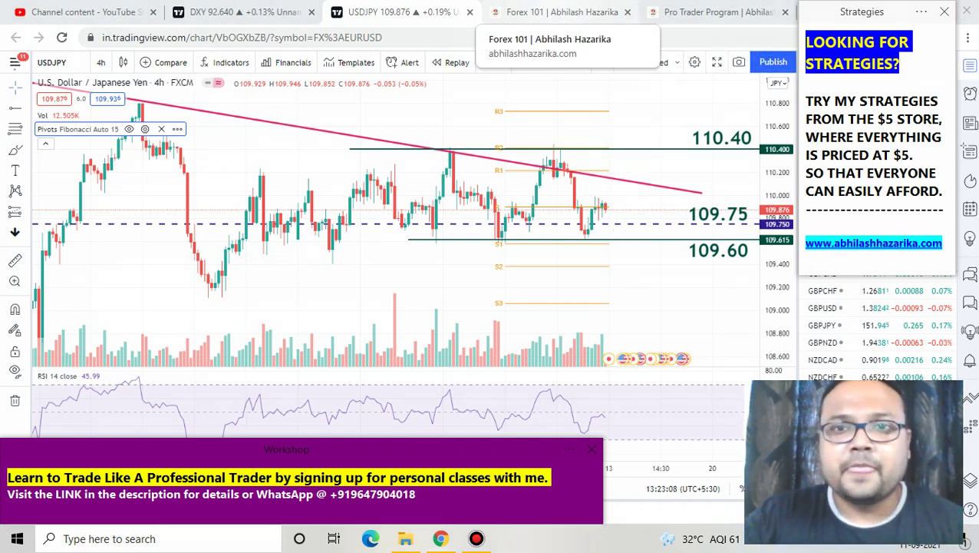
Examine the Forex Sentiment community outlook table on the Forex 101 page and return to the USDJPY chart.
{"action": "left_click", "coordinate": [556, 11]}
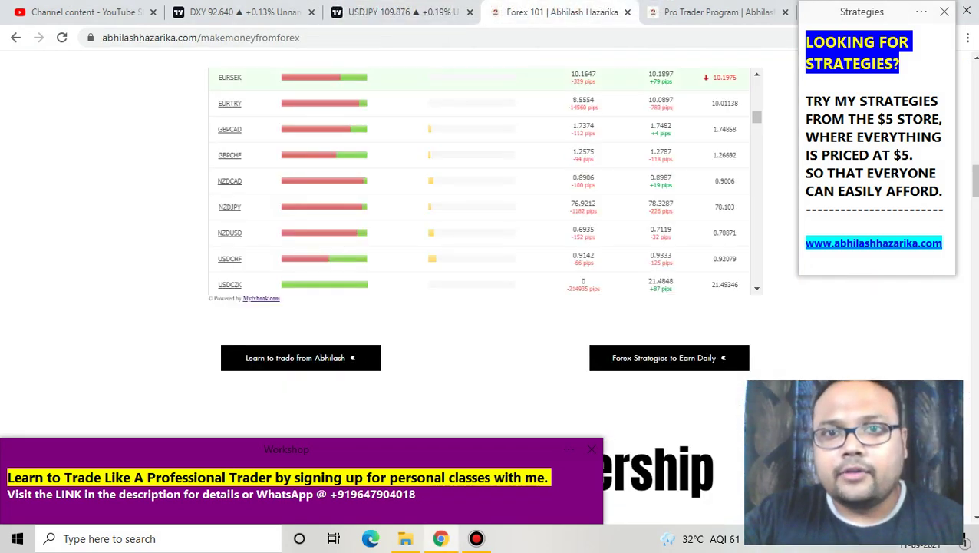
{"action": "scroll", "coordinate": [483, 181], "scroll_direction": "up", "scroll_amount": 10}
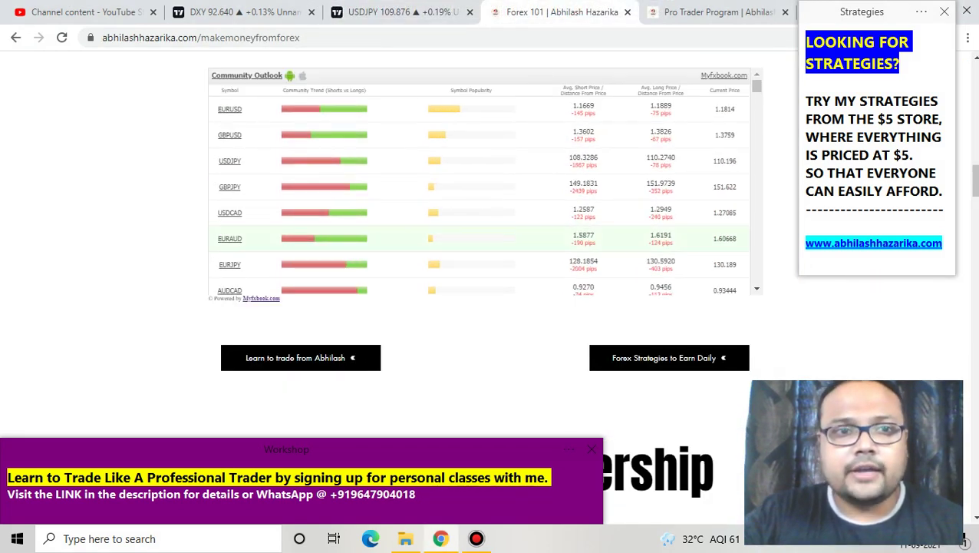
{"action": "scroll", "coordinate": [483, 182], "scroll_direction": "up", "scroll_amount": 10}
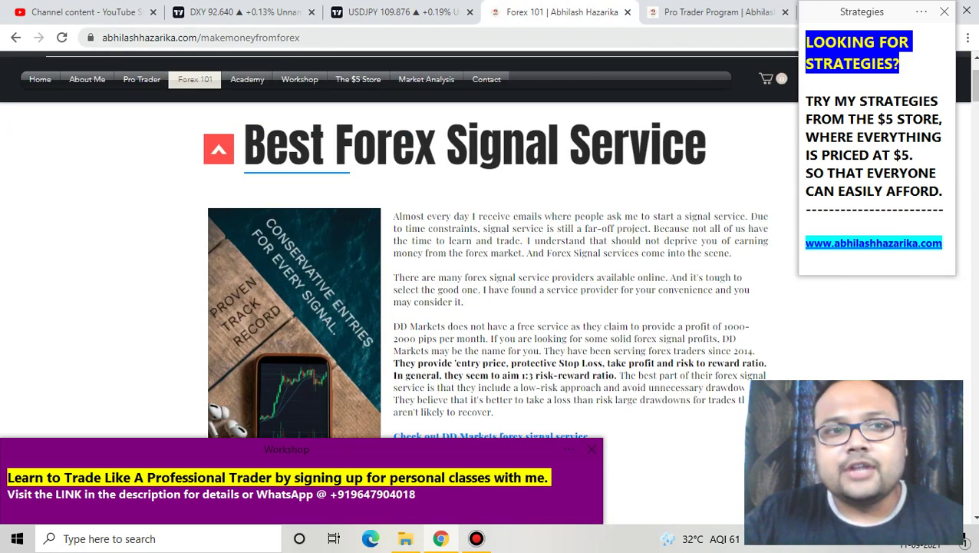
{"action": "scroll", "coordinate": [400, 308], "scroll_direction": "up", "scroll_amount": 2}
{"action": "scroll", "coordinate": [399, 307], "scroll_direction": "down", "scroll_amount": 15}
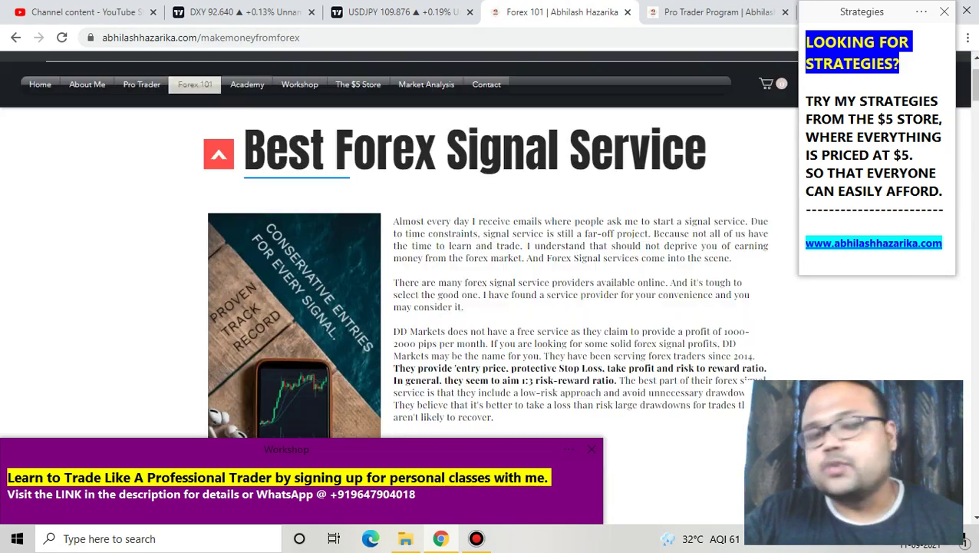
{"action": "scroll", "coordinate": [400, 307], "scroll_direction": "down", "scroll_amount": 8}
{"action": "scroll", "coordinate": [399, 307], "scroll_direction": "up", "scroll_amount": 3}
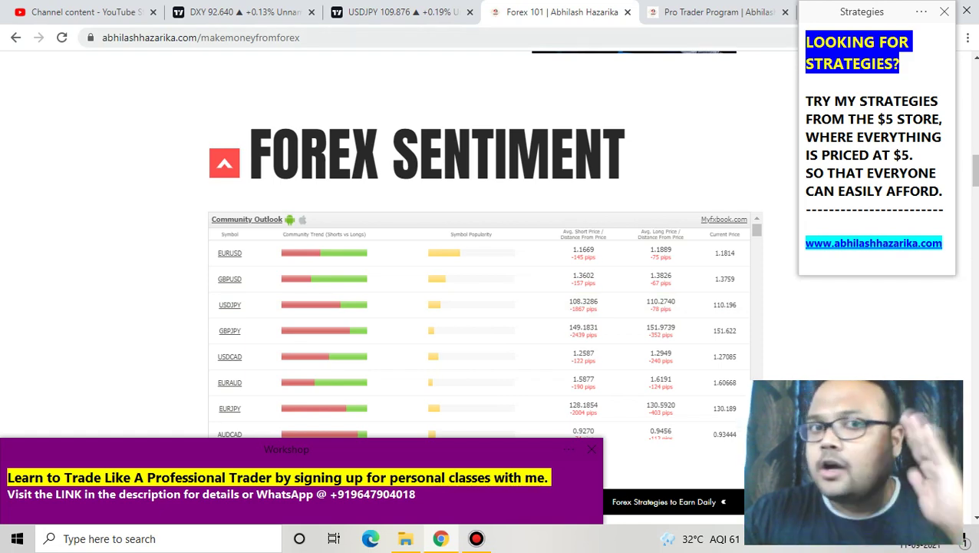
{"action": "key", "text": "ctrl+shift+Tab"}
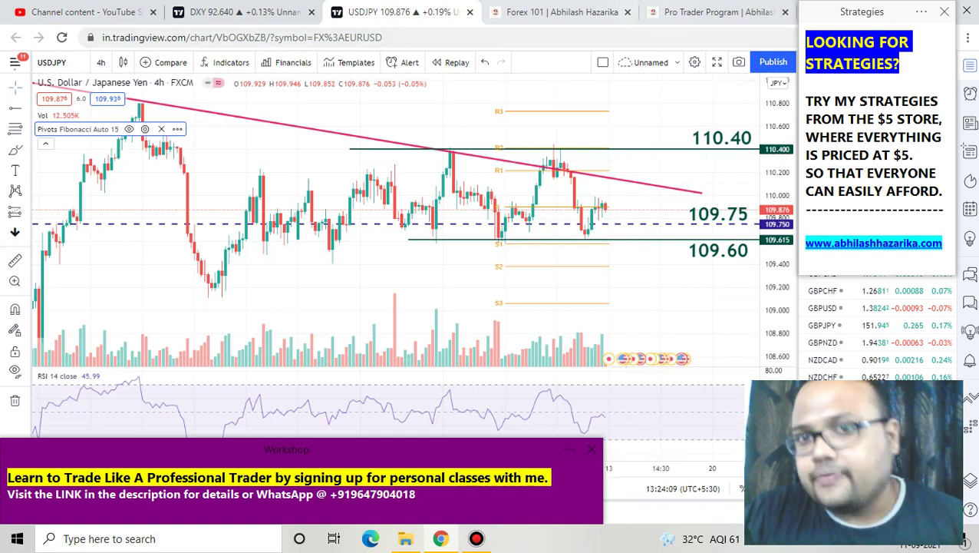
Switch to the Pro Trader Program page and look through its introduction and the 9 Reasons To Join Pro Trader.
{"action": "left_click", "coordinate": [660, 12]}
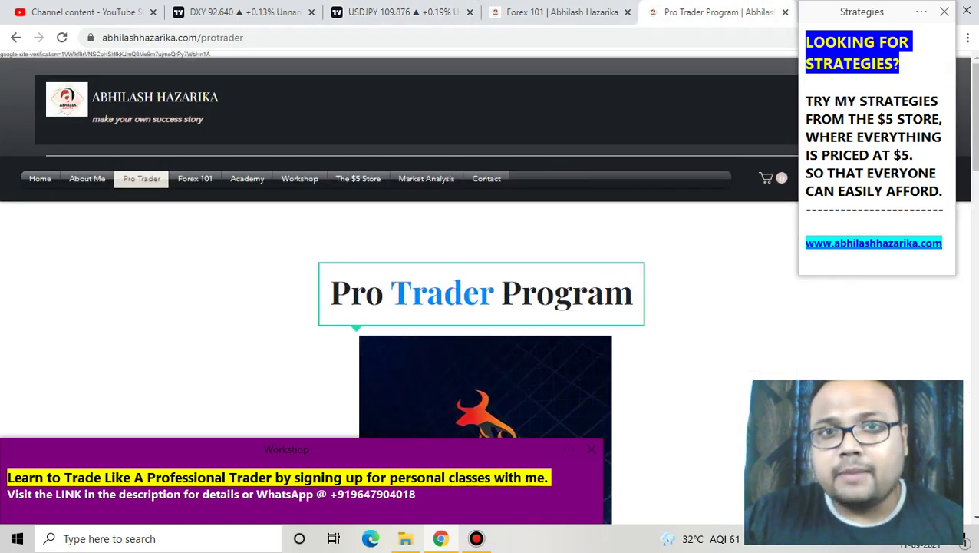
{"action": "scroll", "coordinate": [399, 243], "scroll_direction": "down", "scroll_amount": 2}
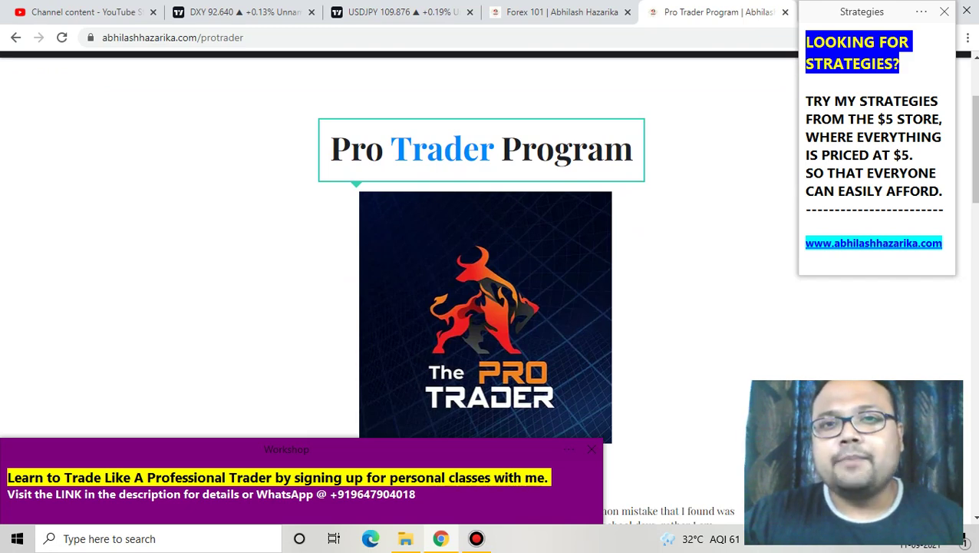
{"action": "scroll", "coordinate": [483, 284], "scroll_direction": "down", "scroll_amount": 5}
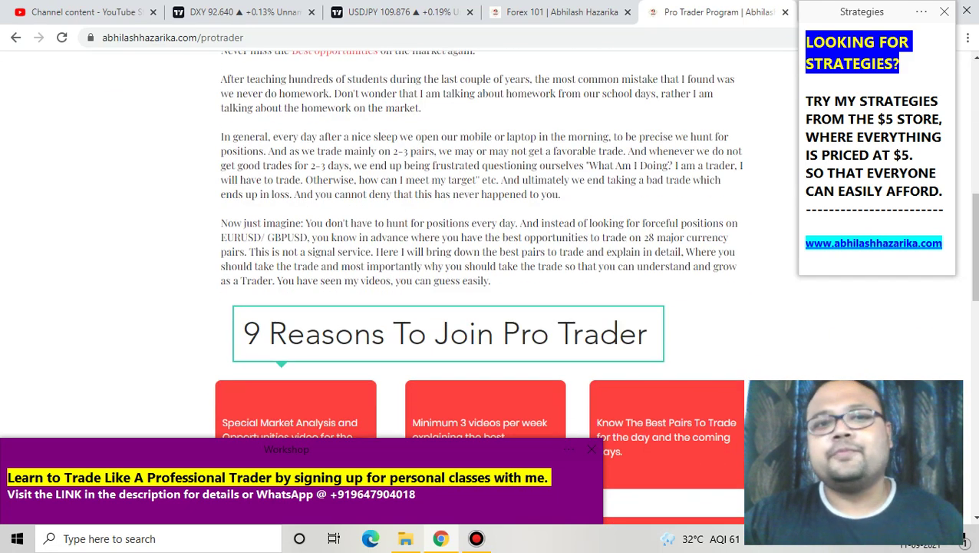
{"action": "scroll", "coordinate": [483, 284], "scroll_direction": "up", "scroll_amount": 2}
{"action": "scroll", "coordinate": [399, 284], "scroll_direction": "up", "scroll_amount": 6}
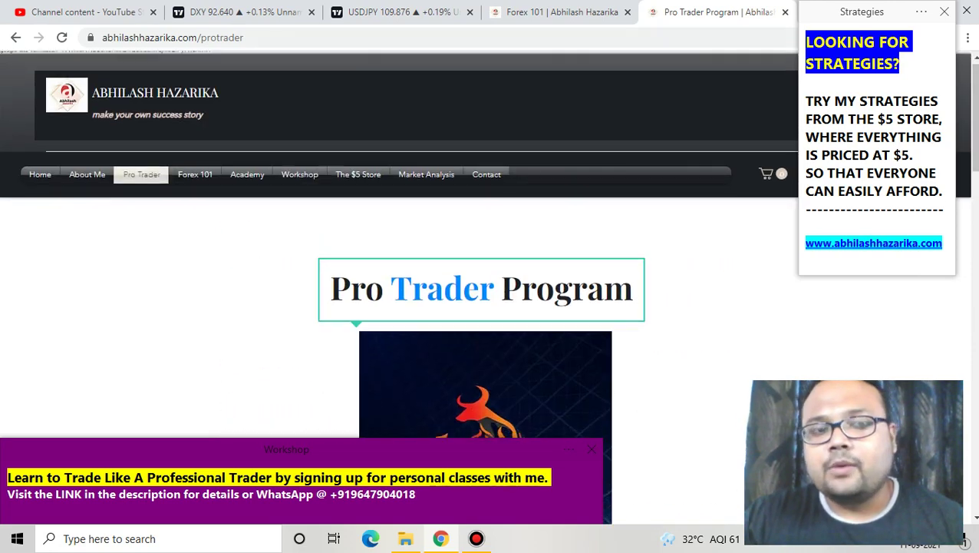
{"action": "scroll", "coordinate": [399, 284], "scroll_direction": "down", "scroll_amount": 7}
{"action": "scroll", "coordinate": [484, 284], "scroll_direction": "down", "scroll_amount": 4}
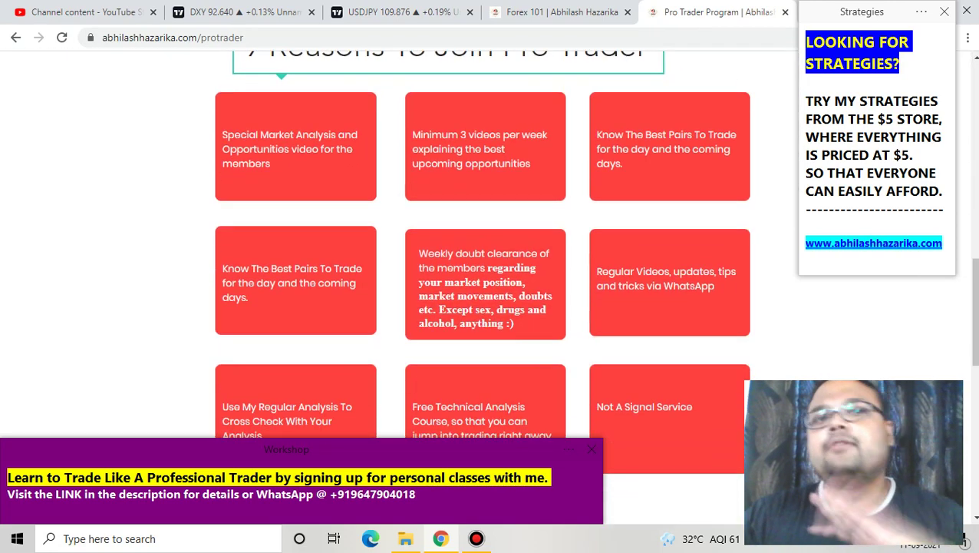